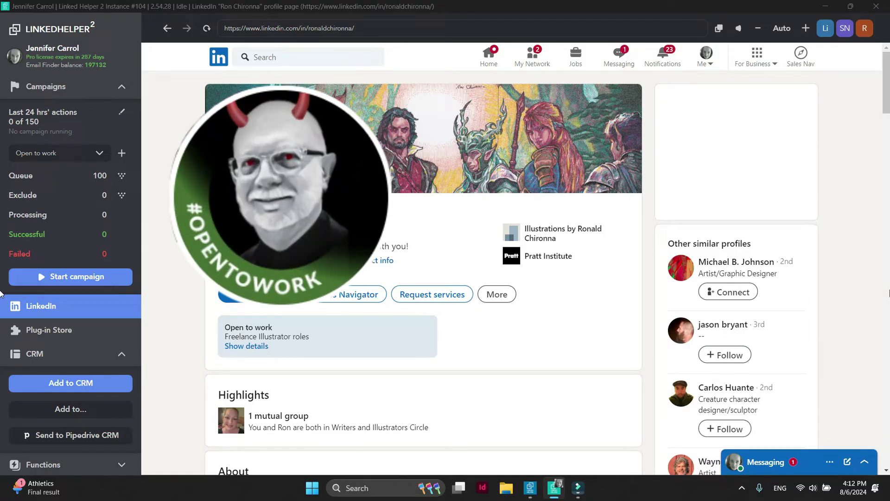
- Open the Open to work campaign's queue and set Job seeker to Yes, leaving 56 of 100 profiles
click(78, 87)
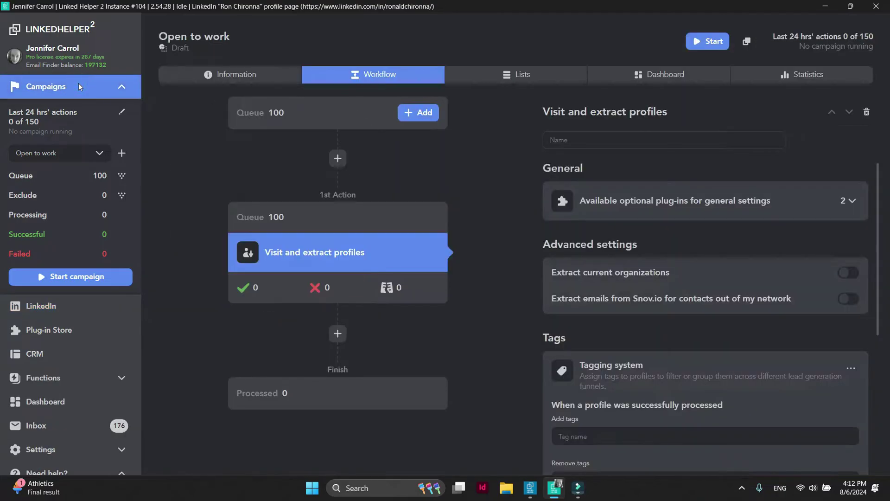
click(253, 214)
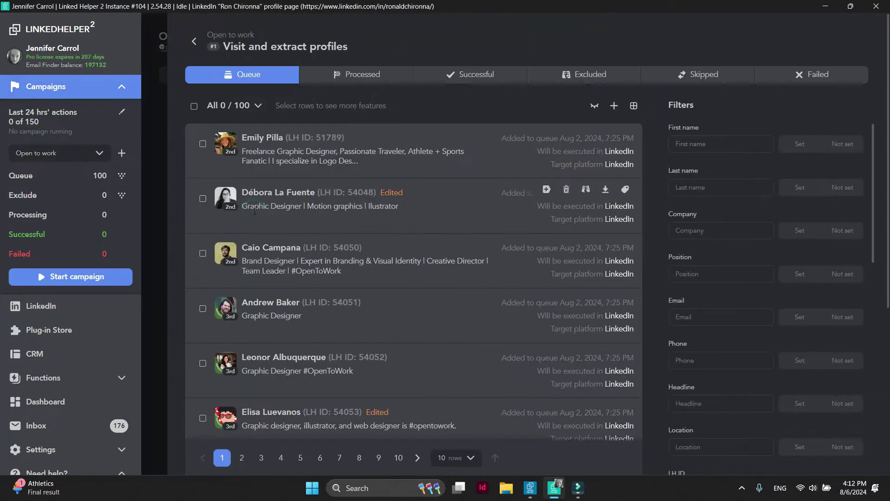
scroll(869, 347, down, 15)
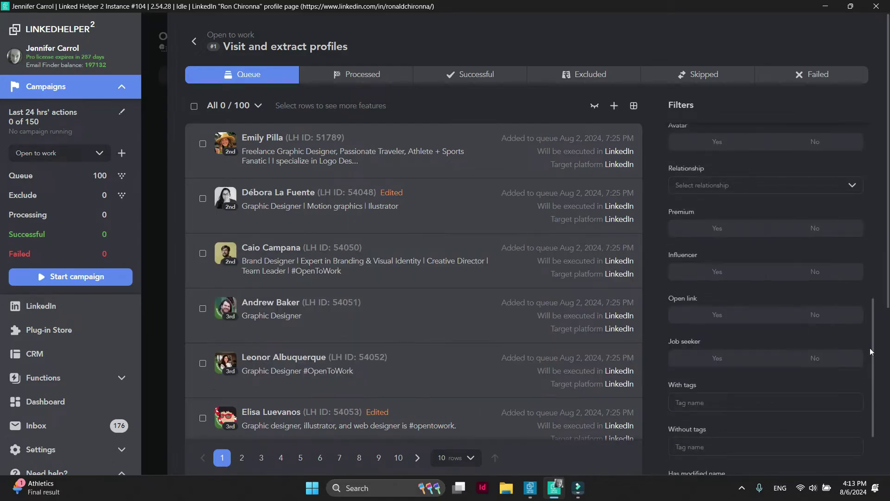
click(751, 357)
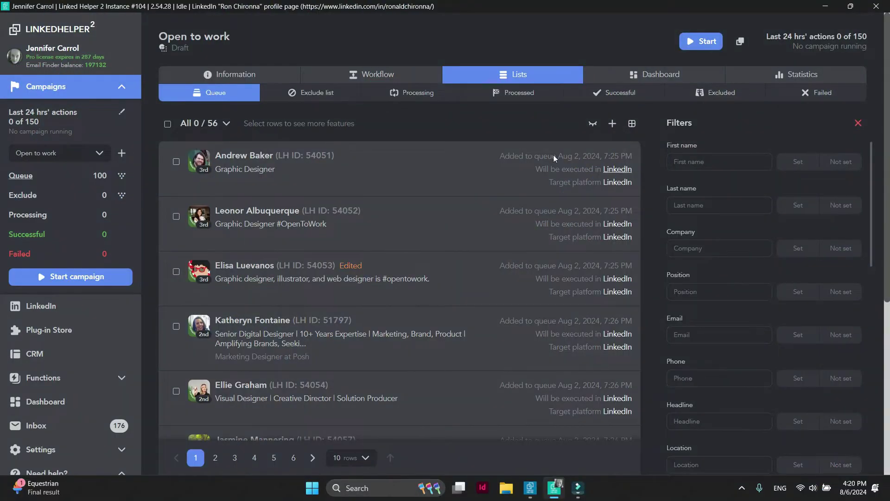
- Create an empty campaign named 'New campaign' with a Visit and extract profiles action, then return to LinkedIn
click(121, 153)
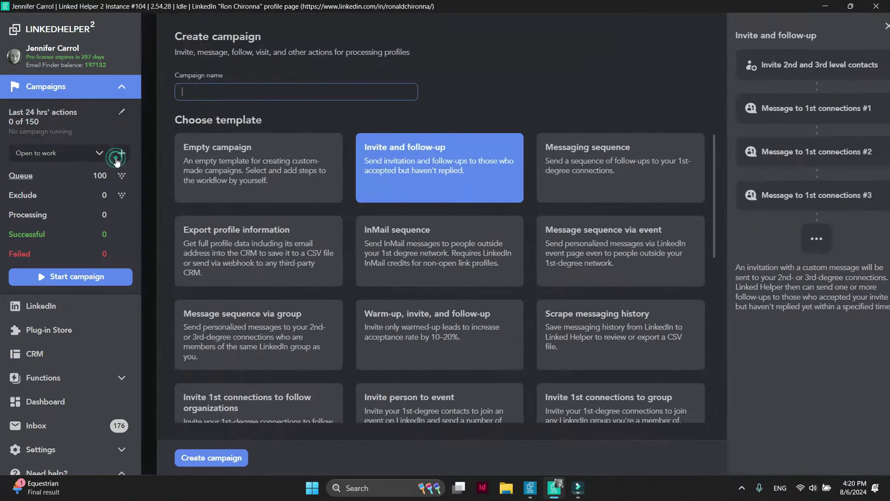
text(New campaign)
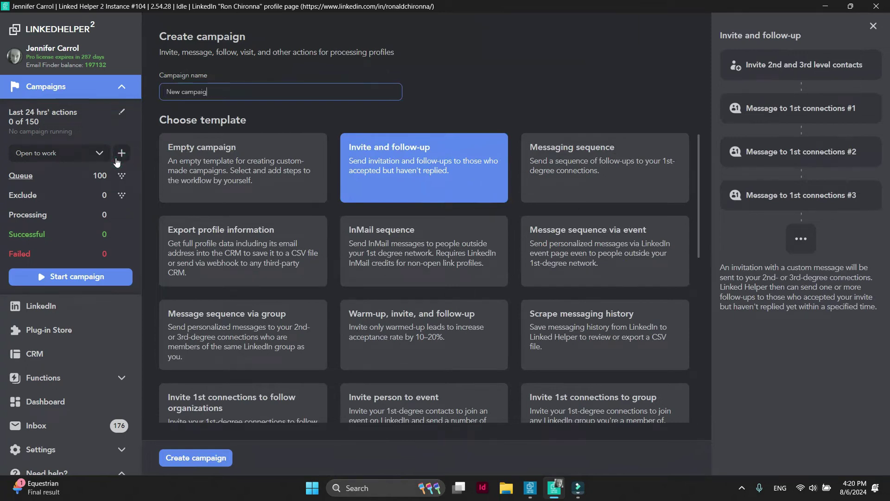
click(250, 166)
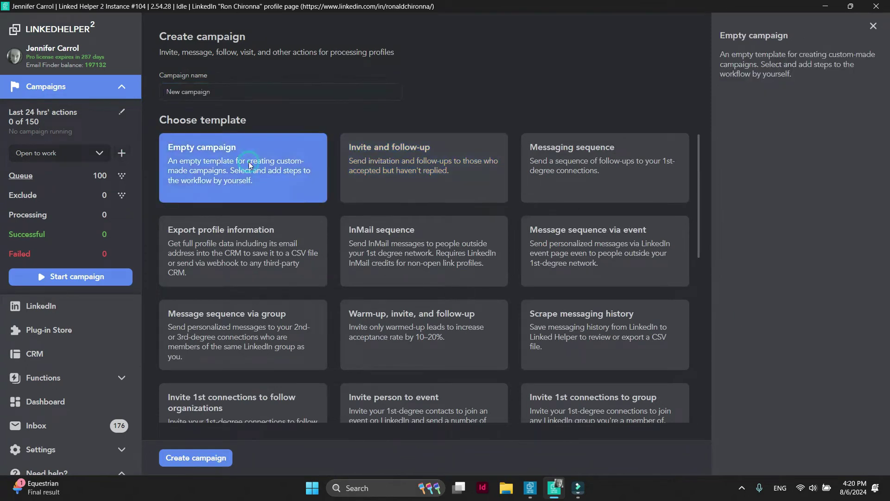
click(202, 457)
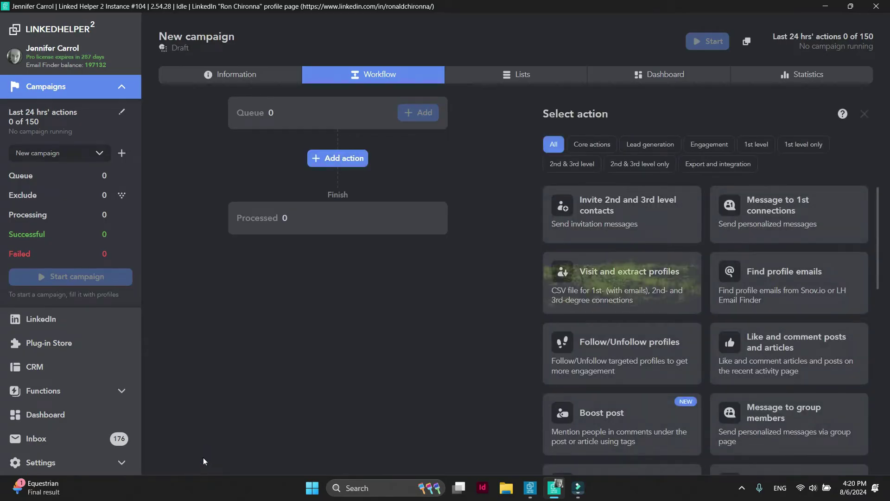
click(663, 303)
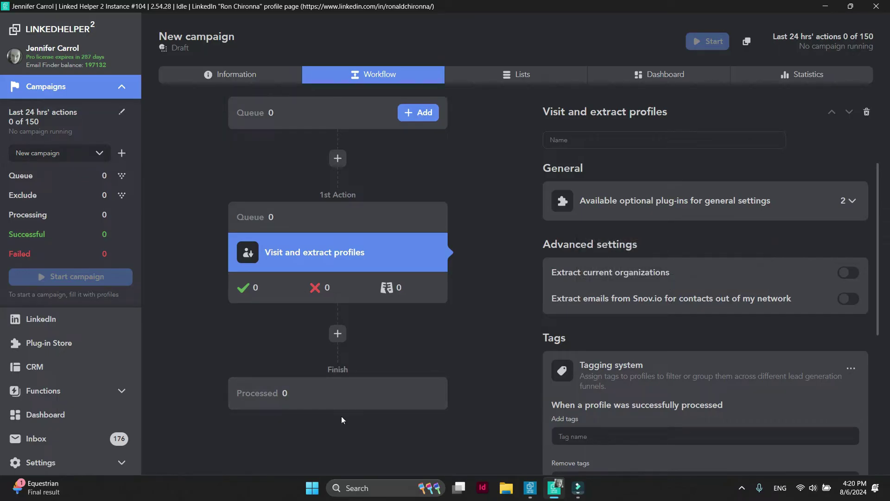
click(127, 318)
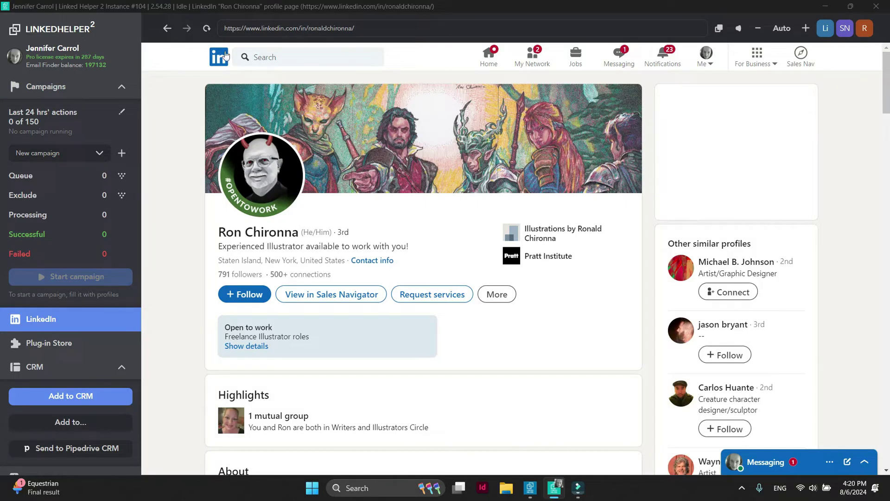
- Search LinkedIn people for 'B2B content writer' across 1st, 2nd and 3rd+ connections
click(245, 58)
text(B2B content writer)
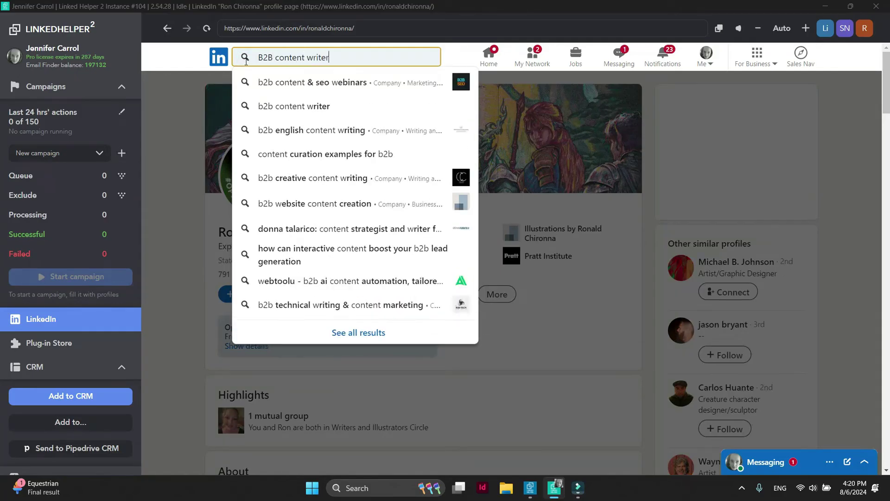
key(Return)
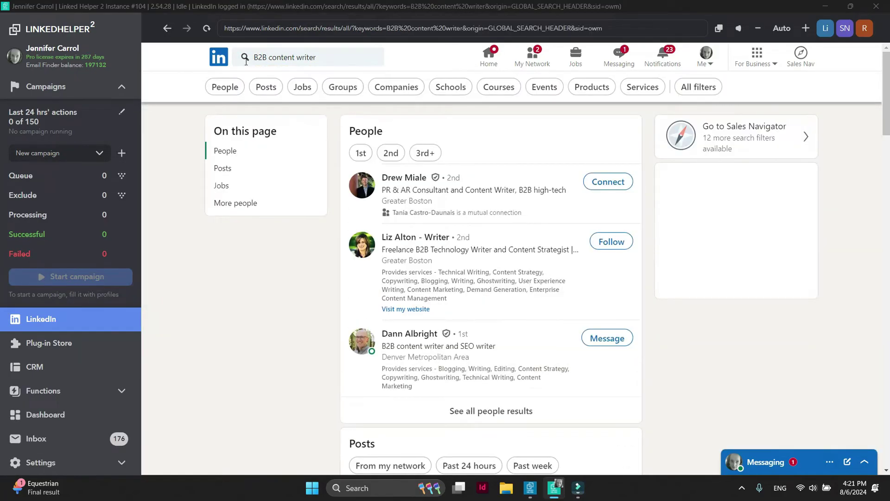
click(230, 87)
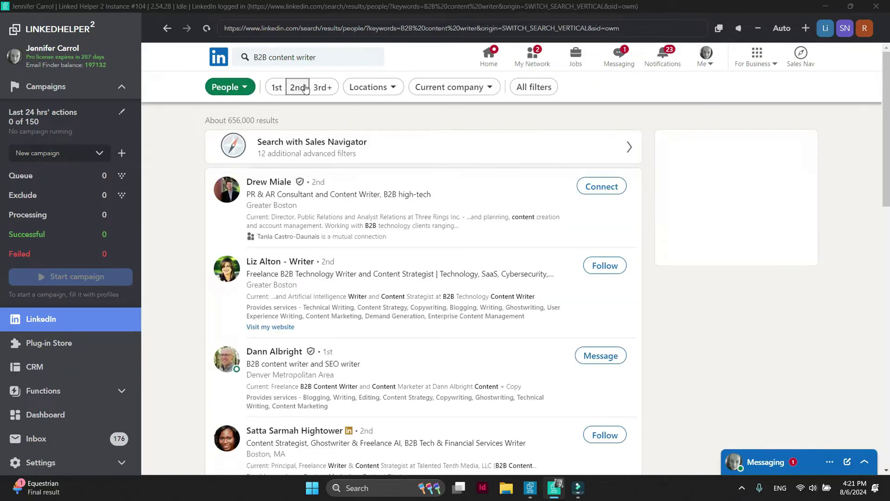
click(298, 87)
click(319, 88)
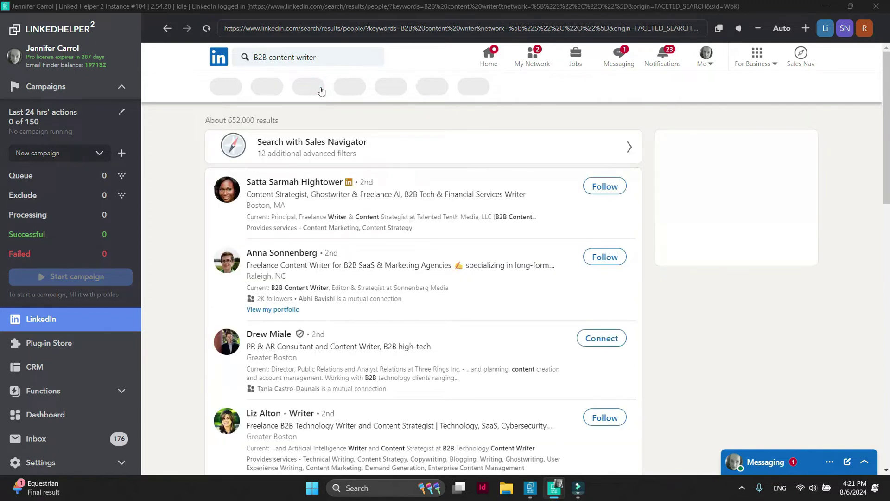
click(276, 88)
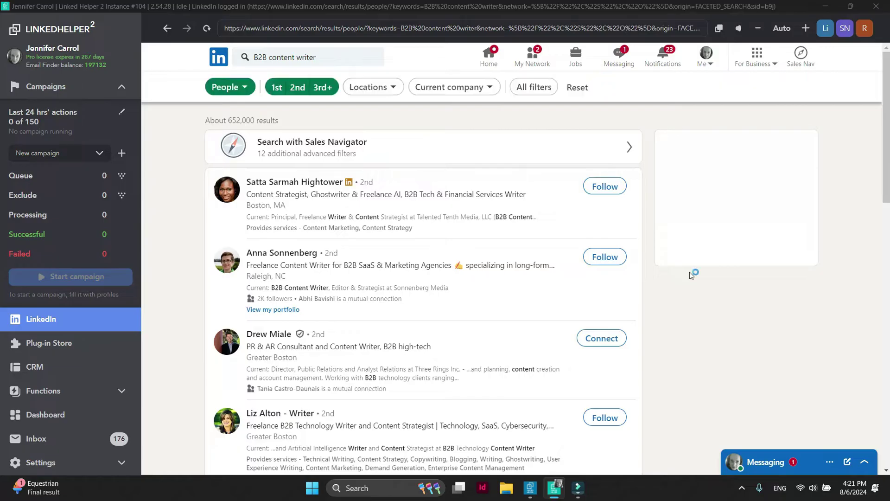
- Limit locations to United States and Greater Boston, giving about 78,000 results
click(373, 87)
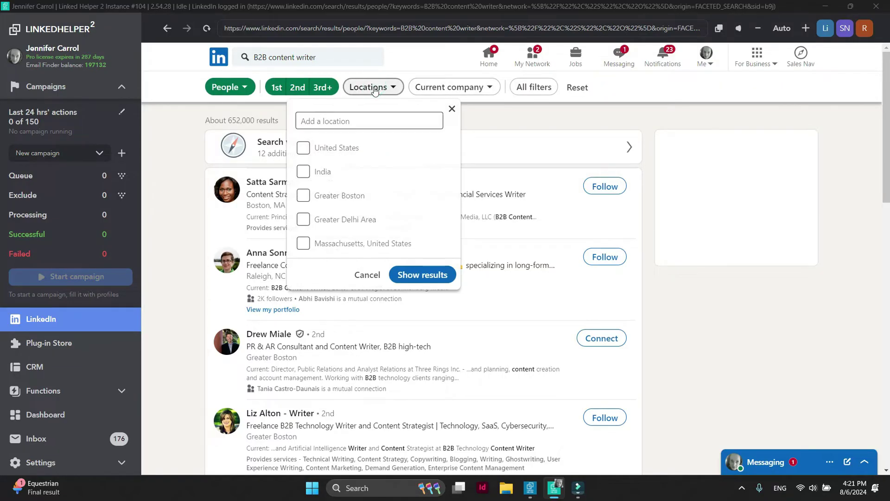
click(305, 147)
click(303, 195)
click(423, 275)
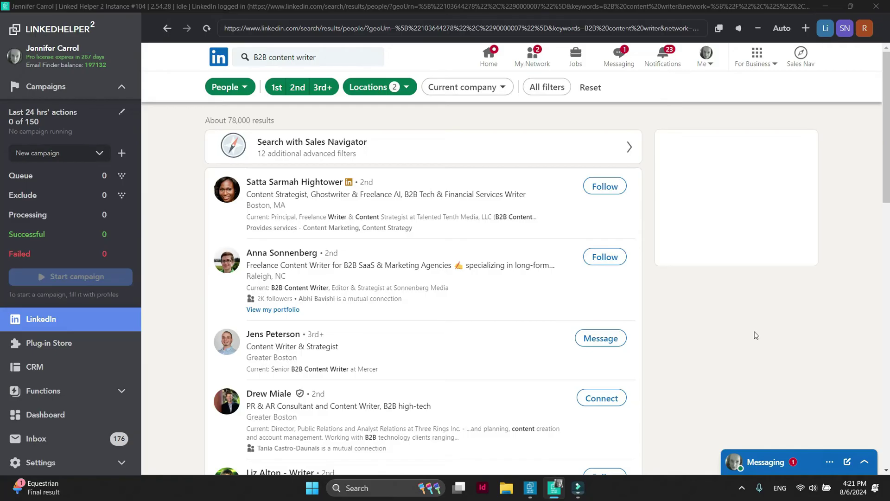
scroll(756, 335, down, 10)
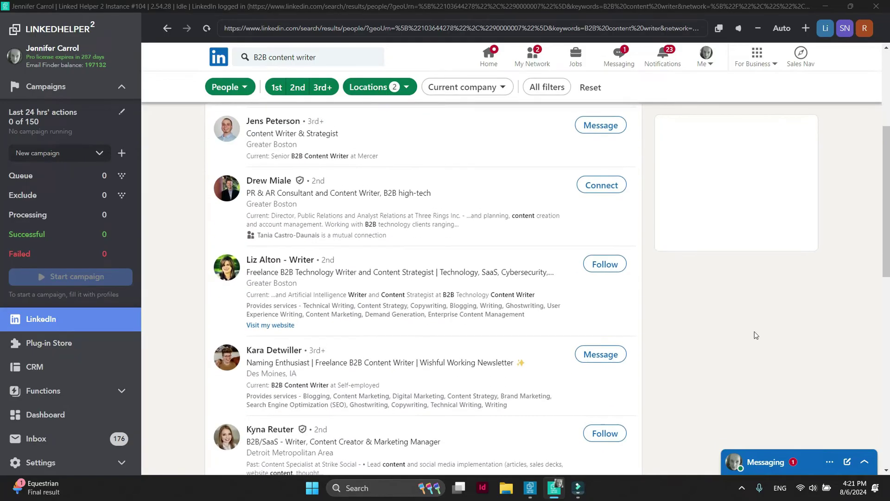
scroll(756, 334, down, 5)
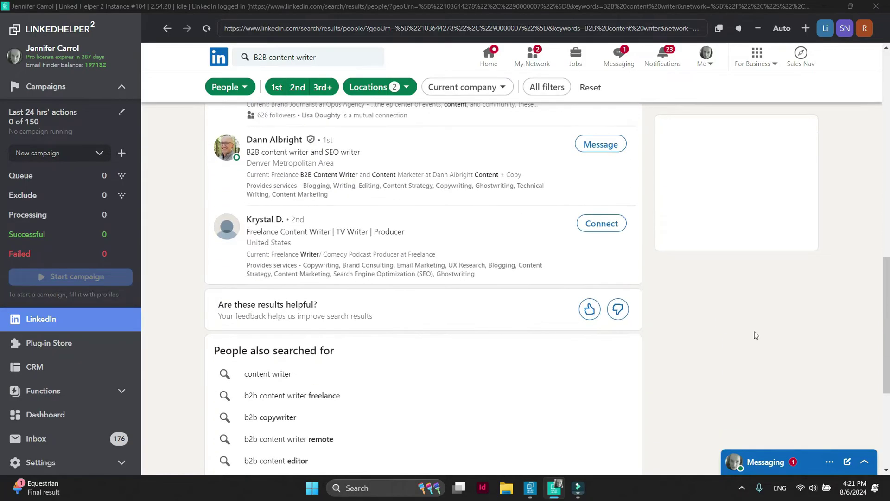
scroll(755, 334, up, 15)
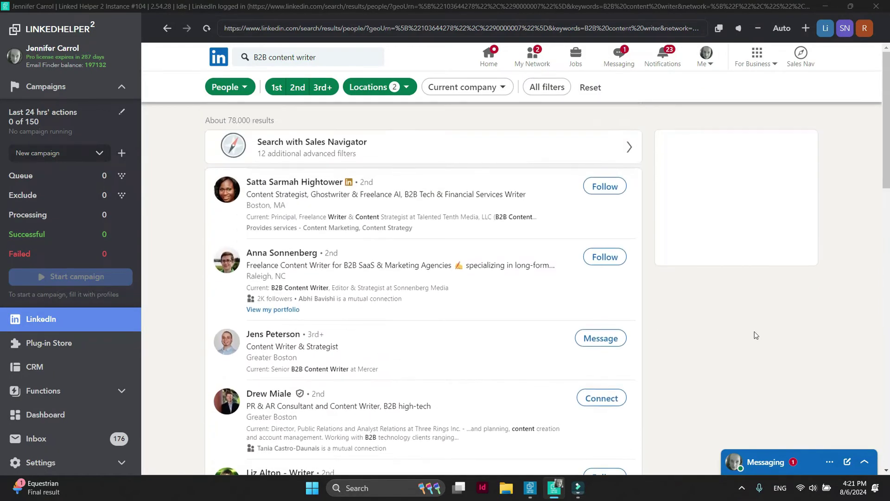
- Refine the LinkedIn search to 'B2B content writer #opentowork'
click(366, 56)
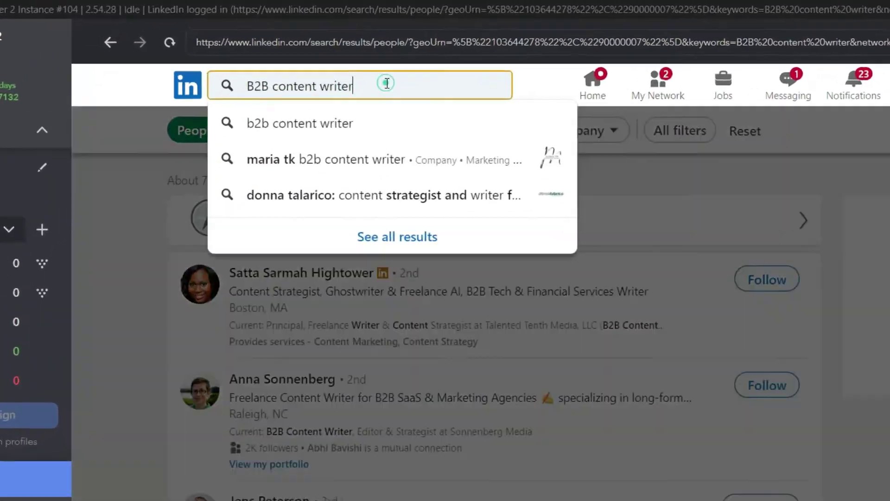
text(#opentowork)
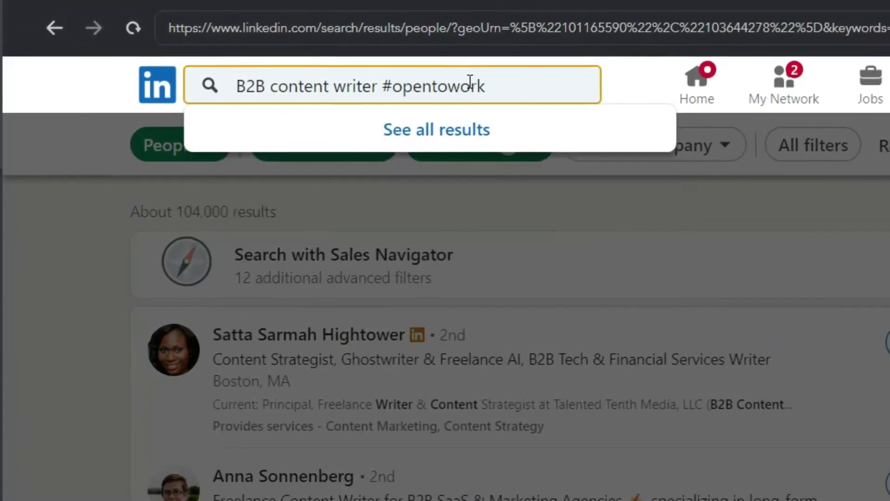
key(Return)
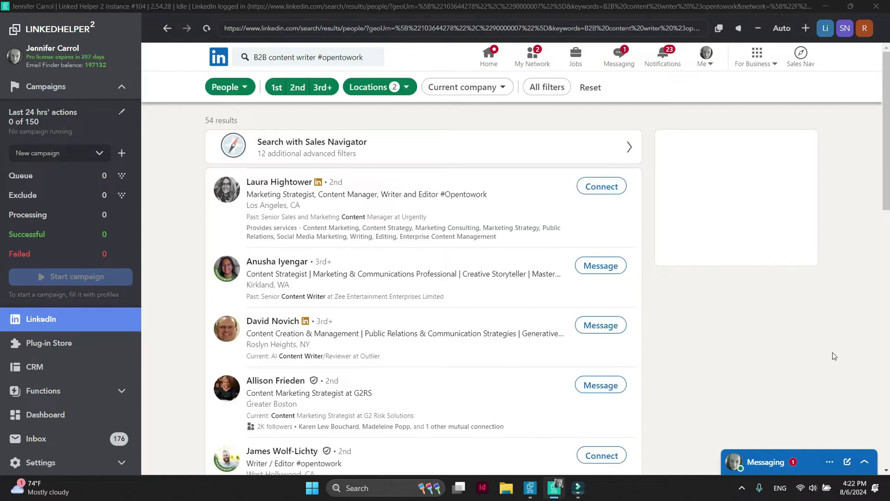
- Collect the profiles from the current results page into the campaign queue, adding 53 profiles
scroll(793, 357, down, 5)
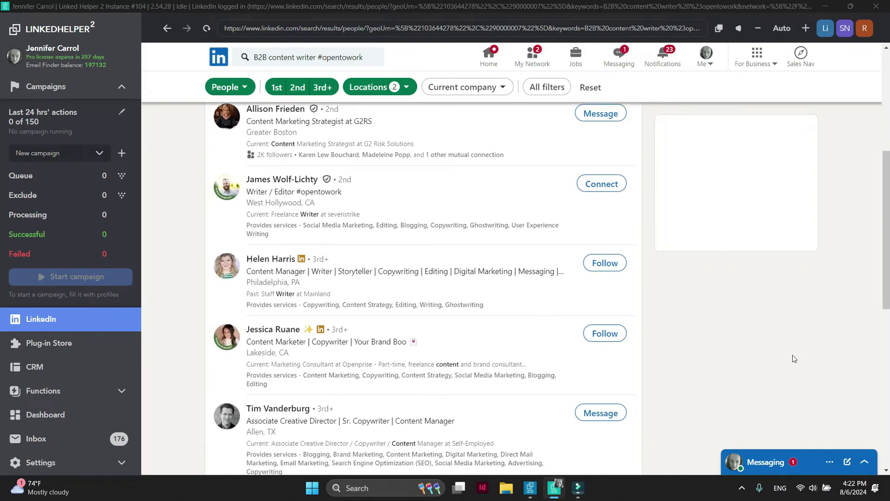
click(122, 176)
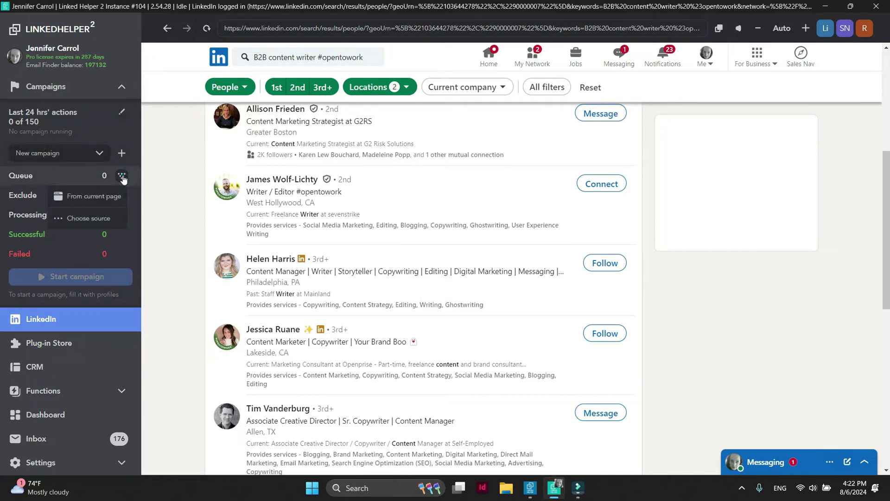
click(93, 196)
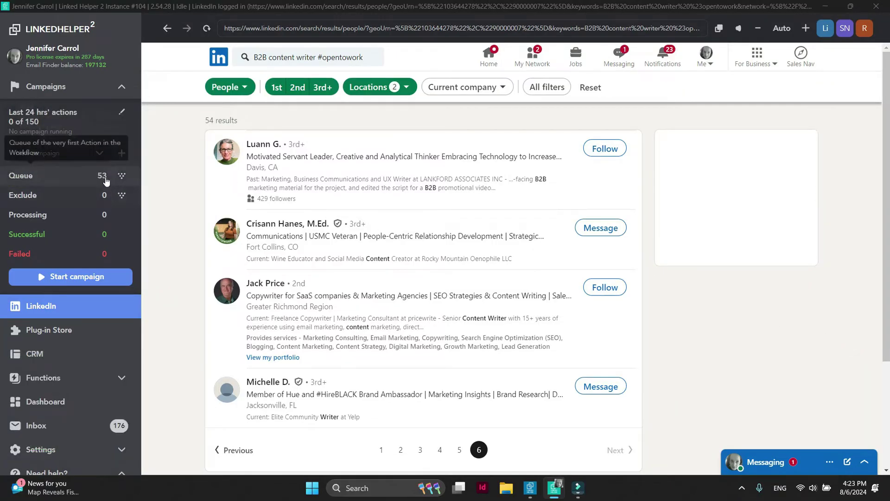
- Open New campaign's queue and set the Job seeker filter to Yes, showing 17 of 53
click(103, 177)
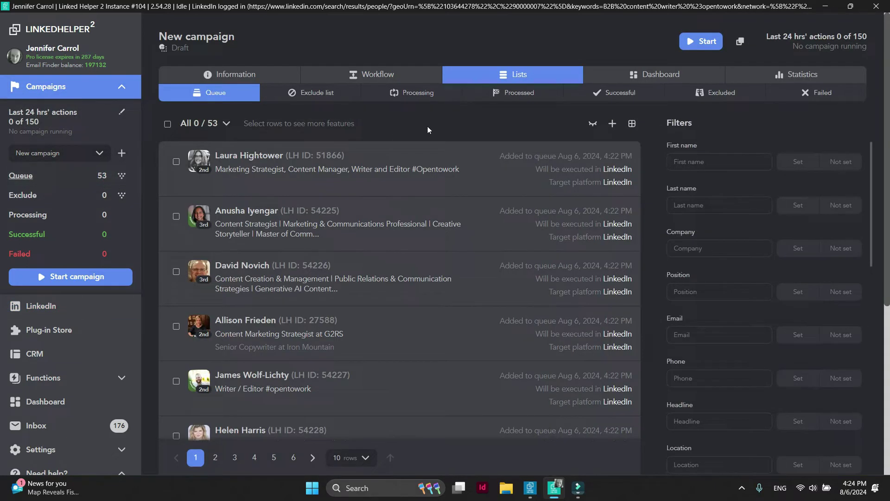
scroll(751, 346, down, 10)
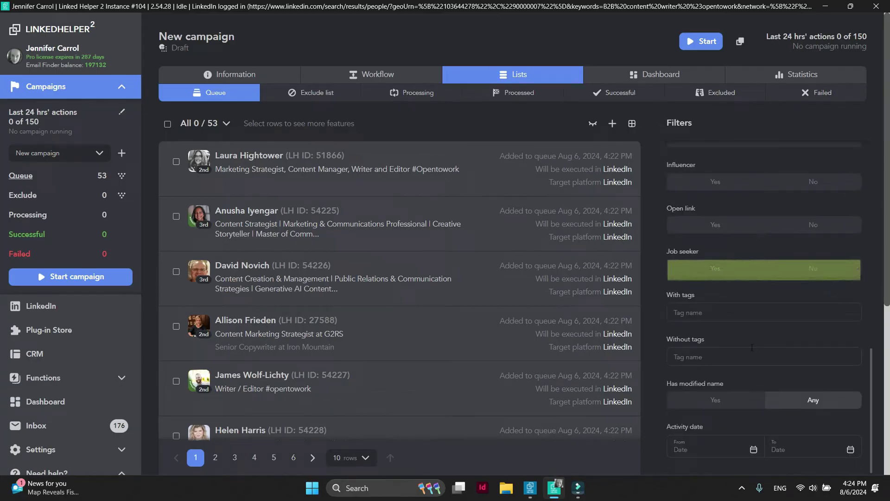
click(754, 272)
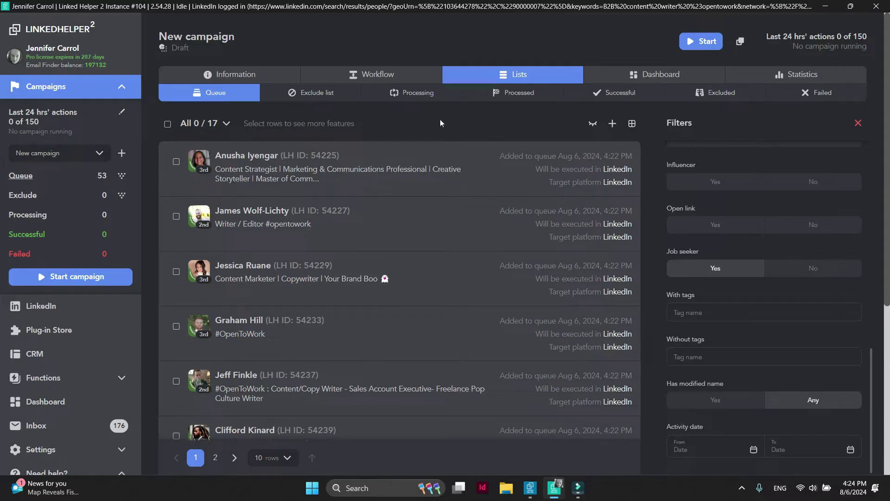
- Select all 17 job-seeker profiles, tag them #openwork, and clear the queue filters
click(167, 124)
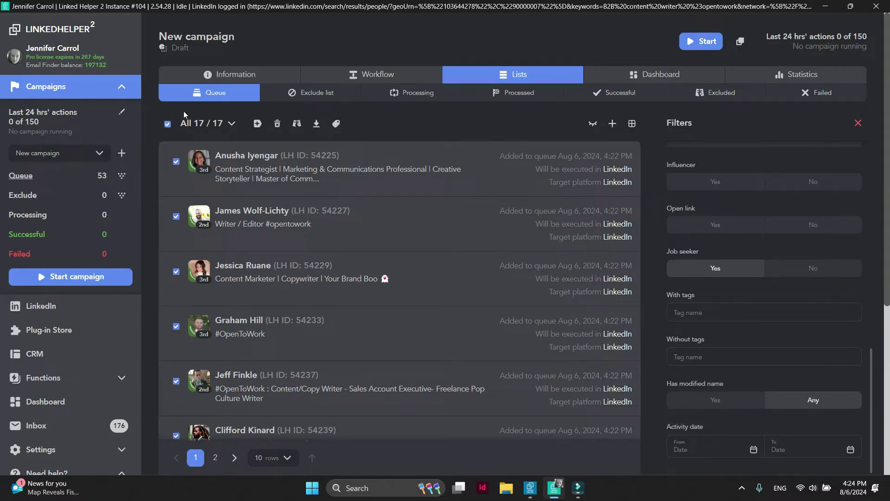
click(335, 124)
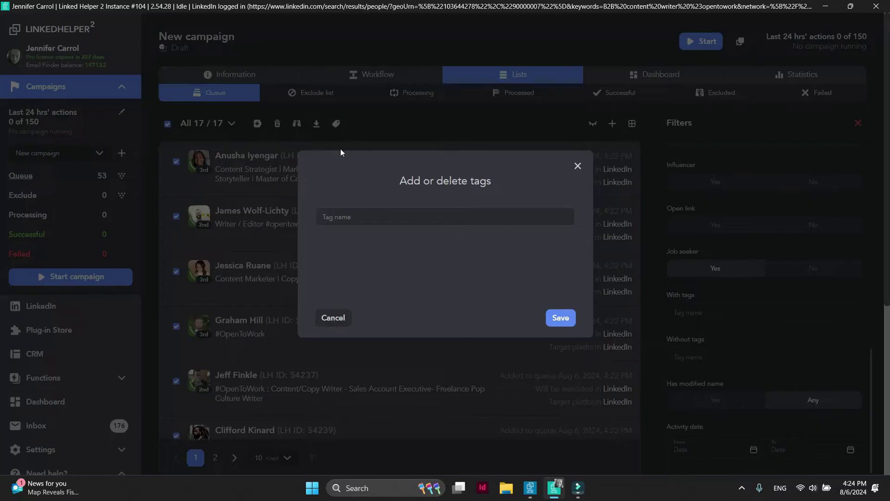
click(347, 216)
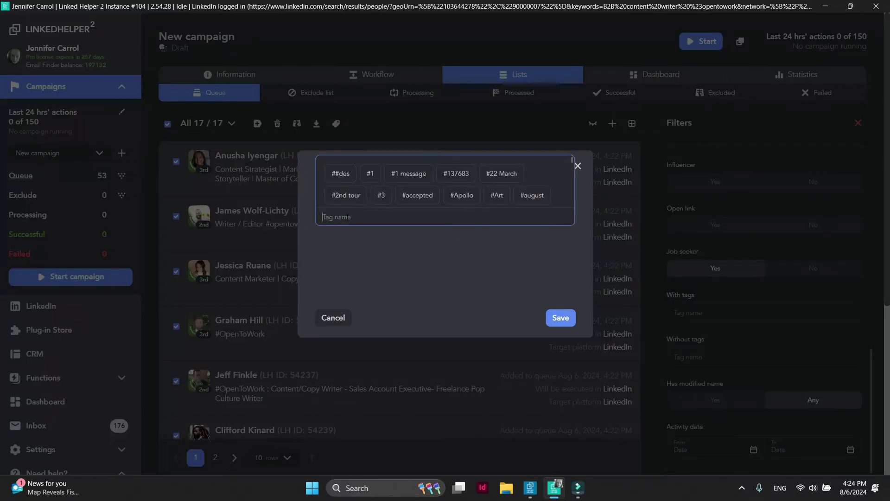
text(open)
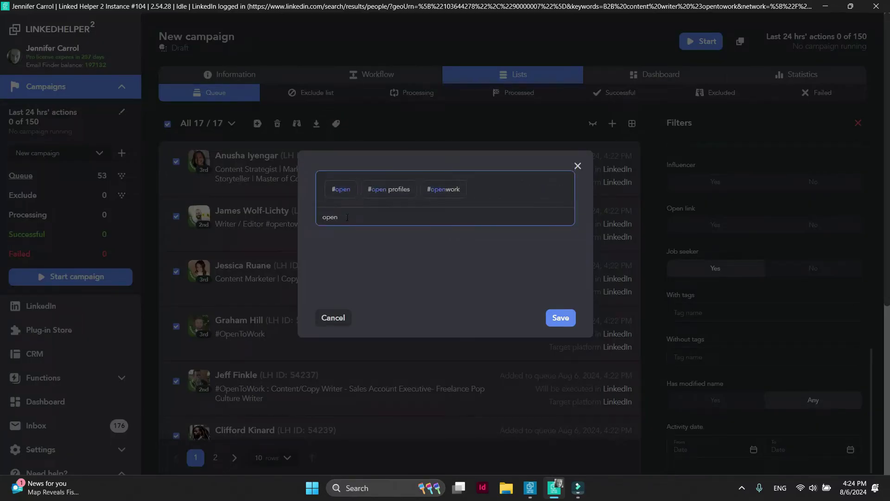
click(464, 195)
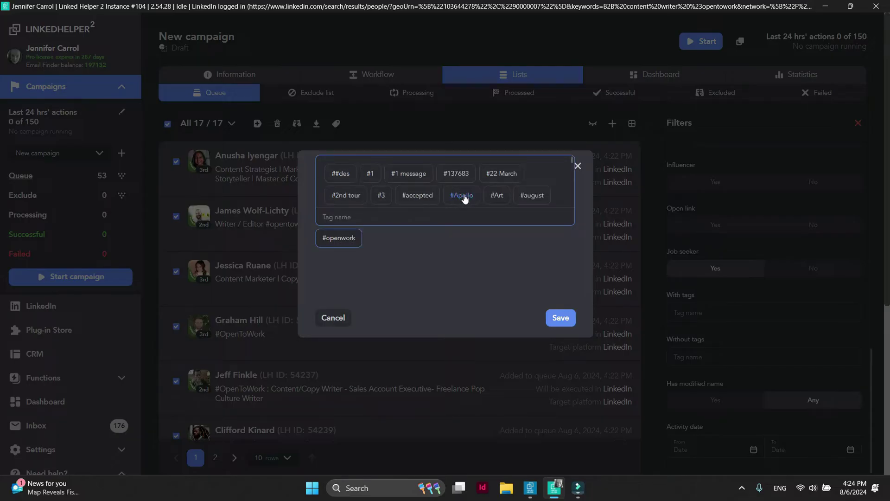
click(560, 319)
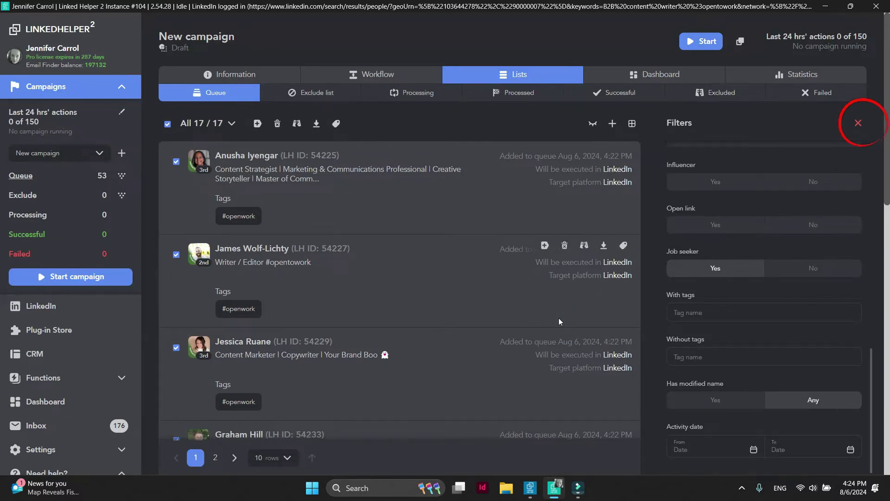
click(858, 123)
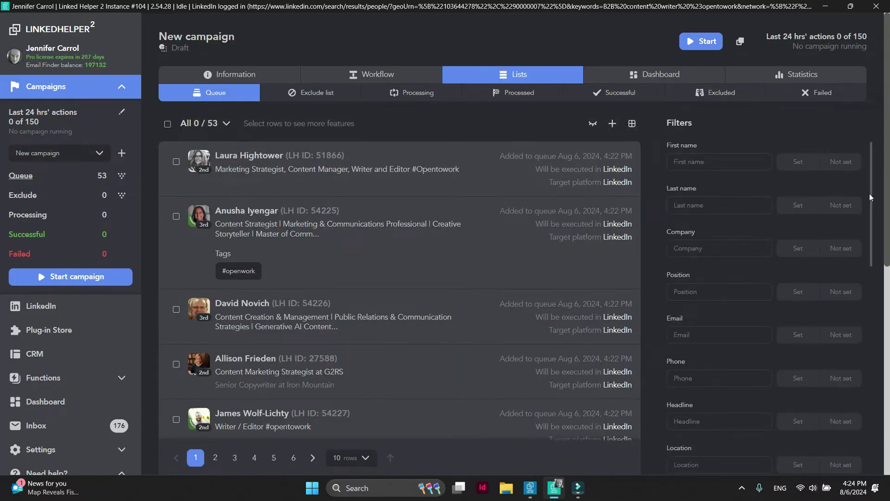
- Add a Without tags filter for #openwork, leaving 36 of the 53 queued profiles
scroll(874, 229, down, 8)
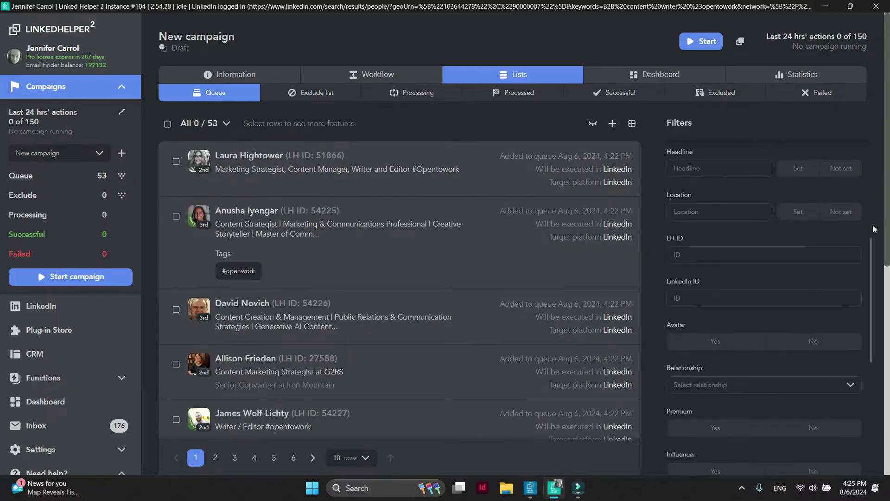
scroll(874, 229, down, 6)
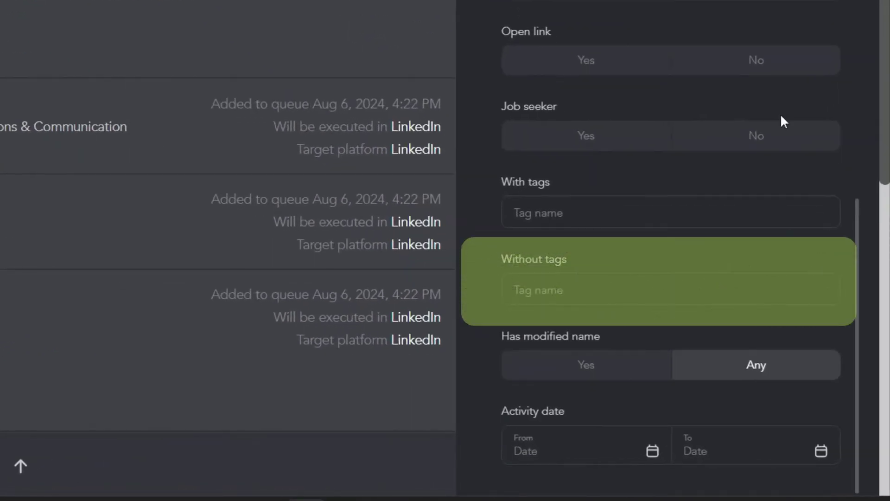
click(597, 297)
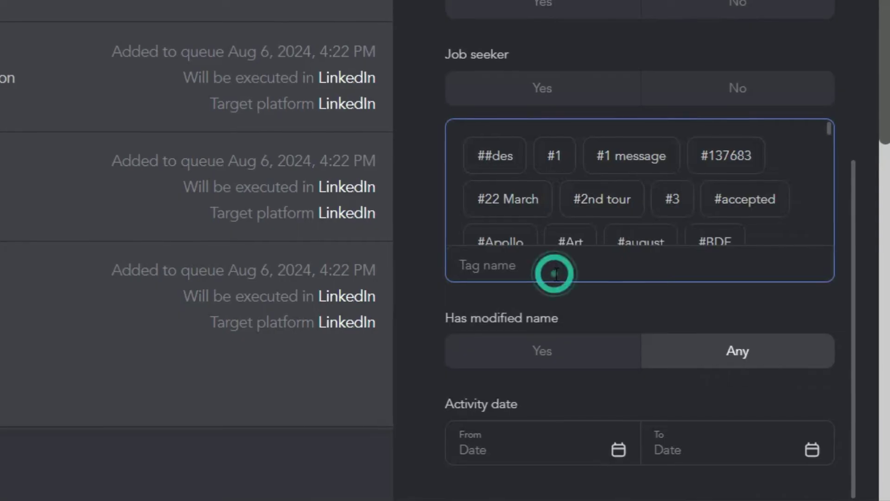
text(open)
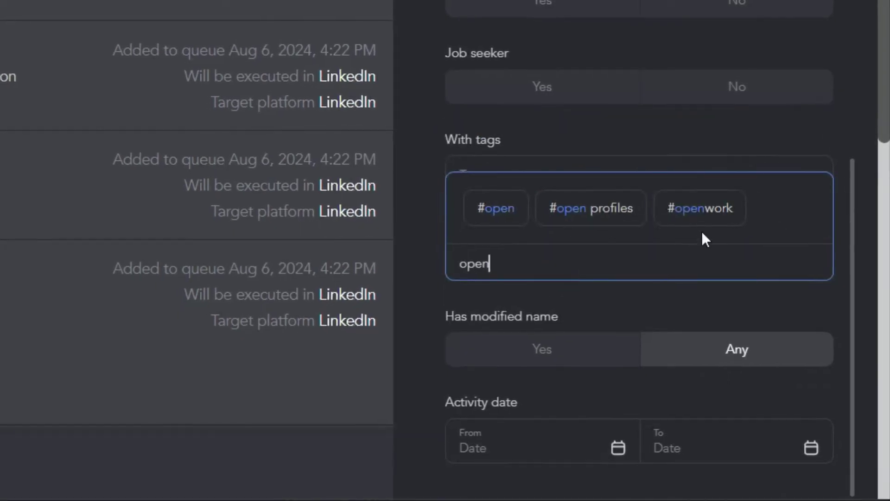
click(706, 218)
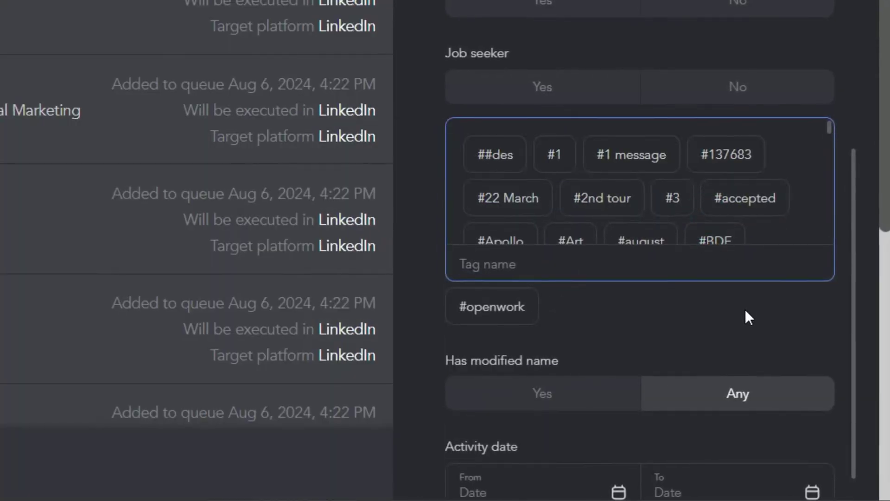
click(745, 310)
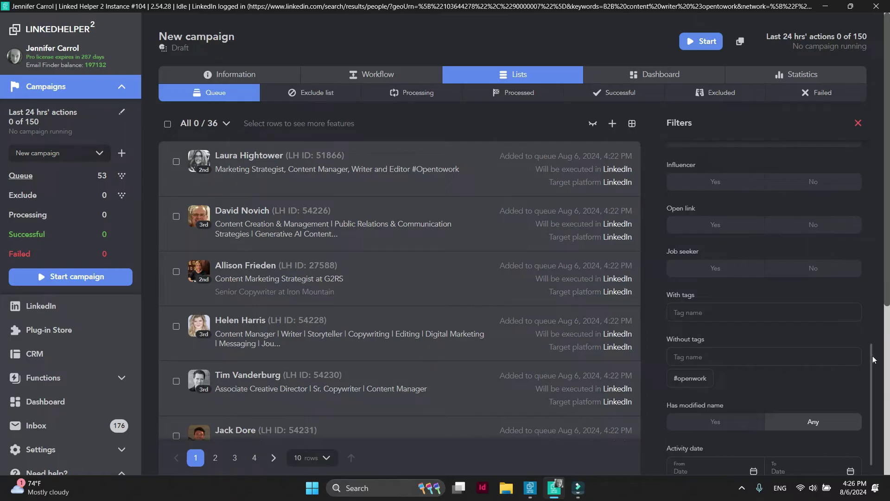
drag(871, 360, 886, 274)
- Filter the queue by headline text 'opentowork'
drag(888, 250, 888, 199)
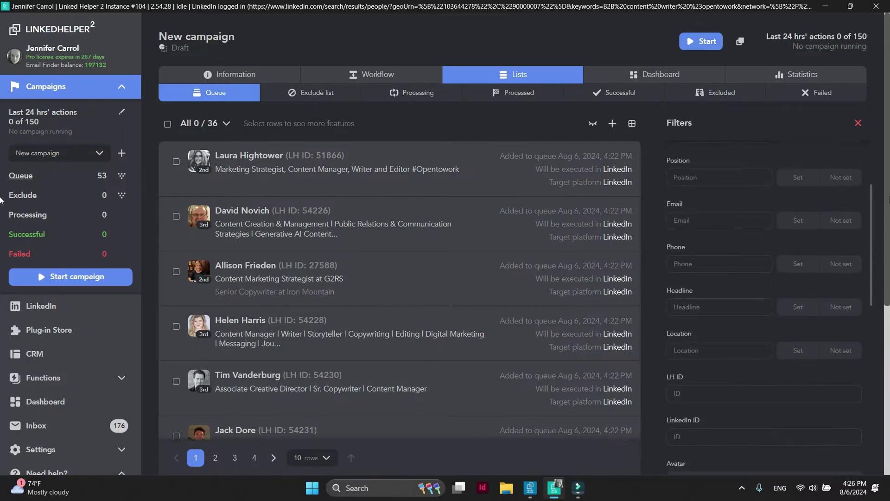
click(716, 306)
text(opentowork)
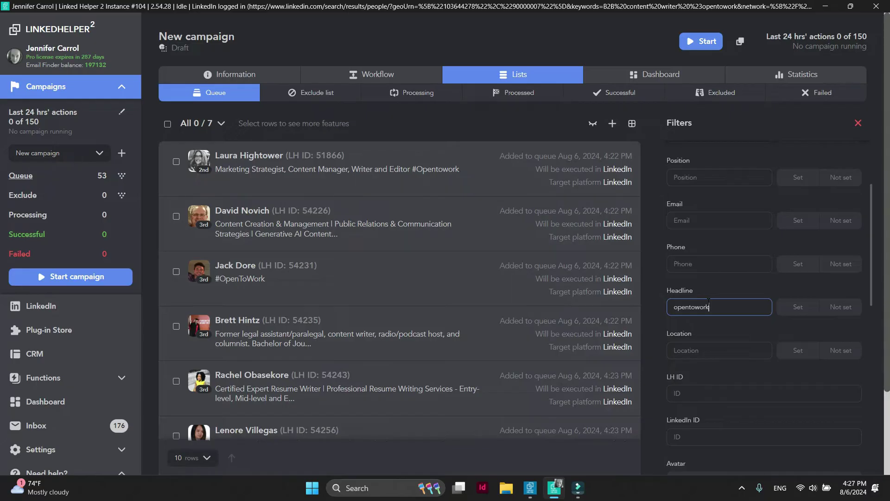
- Select the 7 matching profiles and tag them #openwork
click(167, 123)
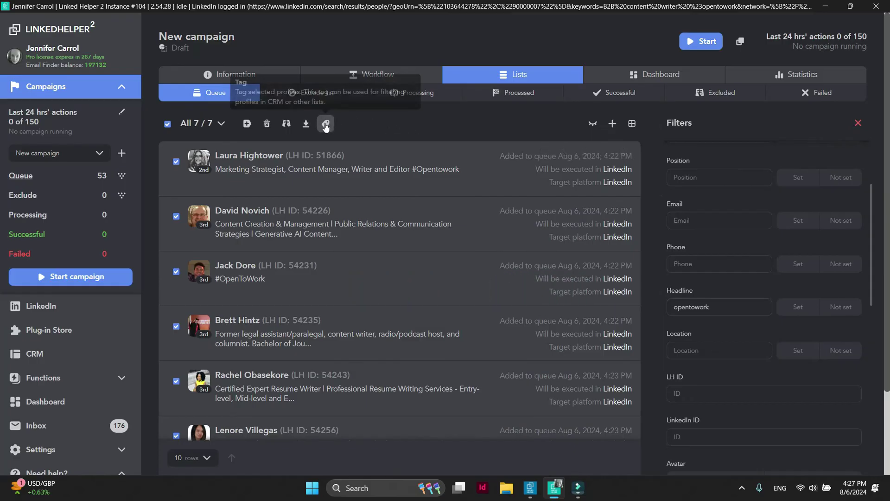
click(325, 123)
click(383, 214)
text(ope)
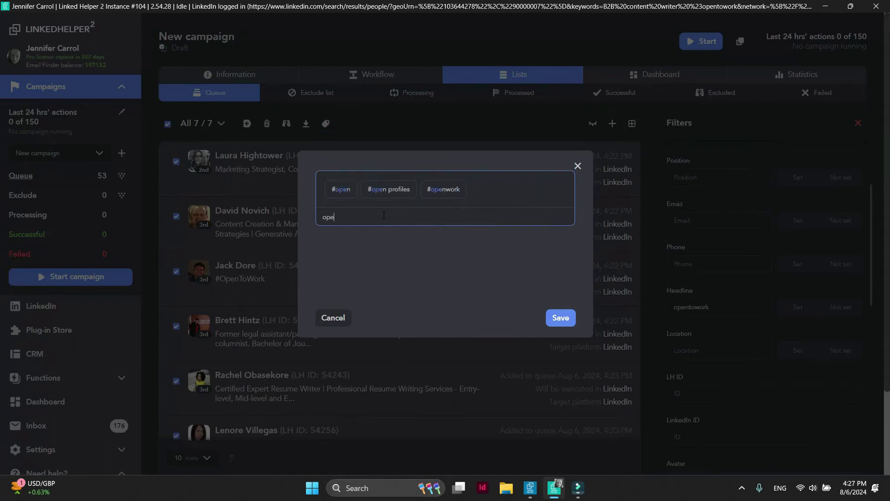
click(443, 189)
click(559, 318)
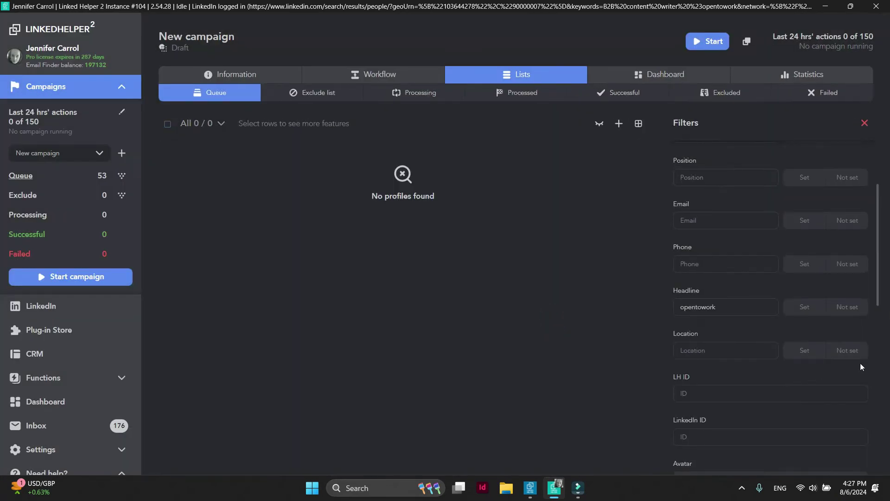
- Clear the Headline filter and show only profiles without the #openwork tag
click(864, 123)
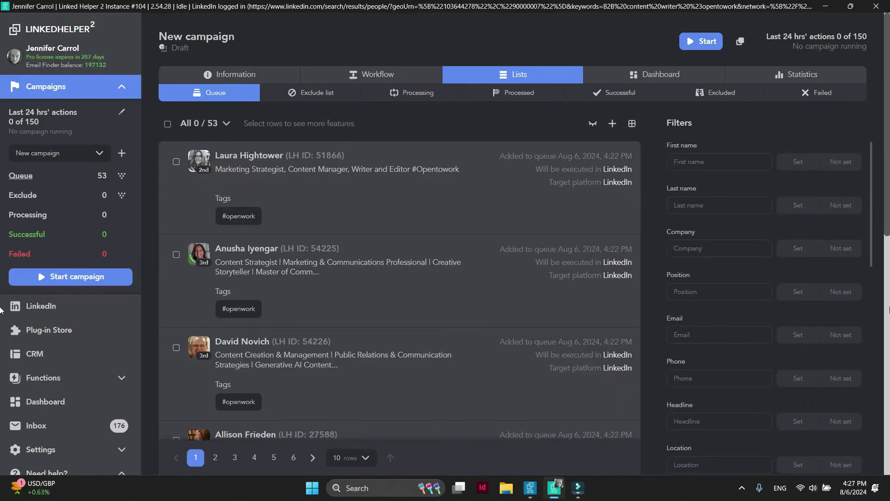
scroll(874, 363, down, 10)
scroll(874, 363, down, 1)
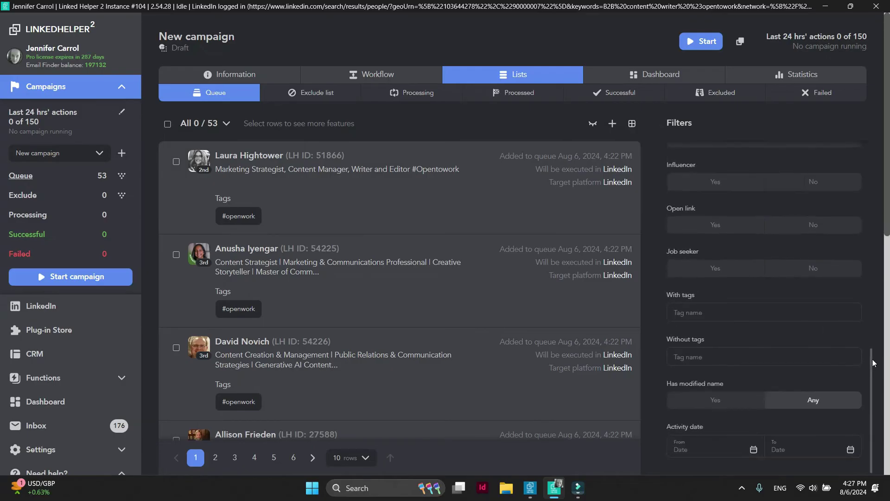
click(810, 360)
text(ope)
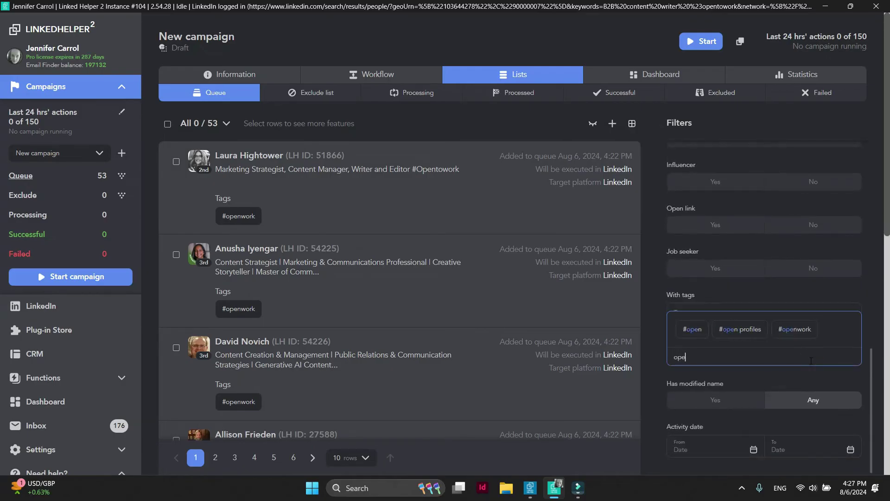
click(795, 329)
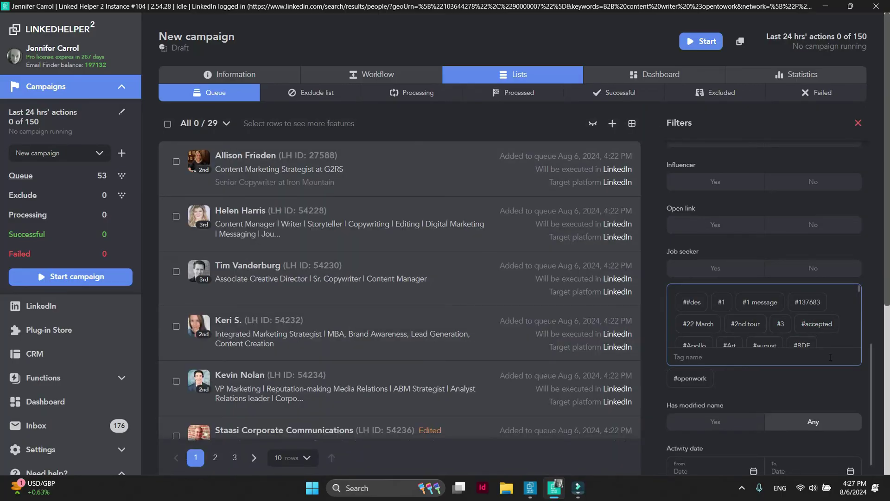
- Delete all 29 untagged profiles, leaving 24 in the queue
click(167, 124)
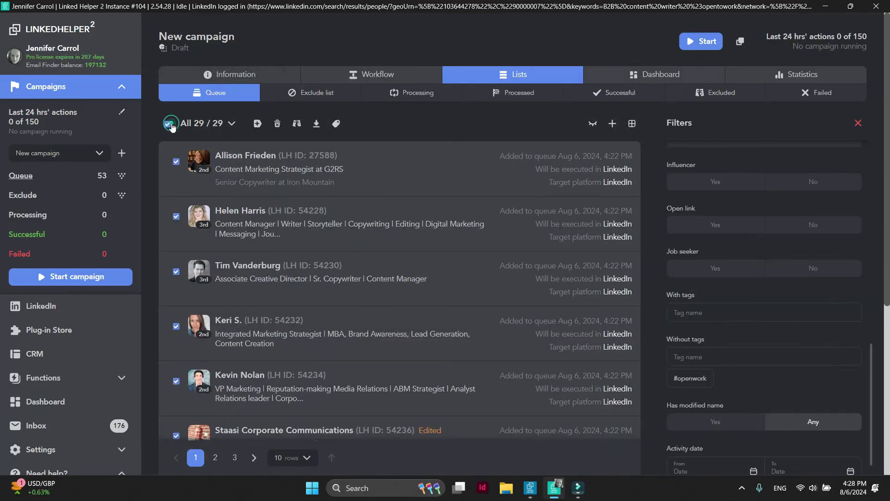
click(276, 123)
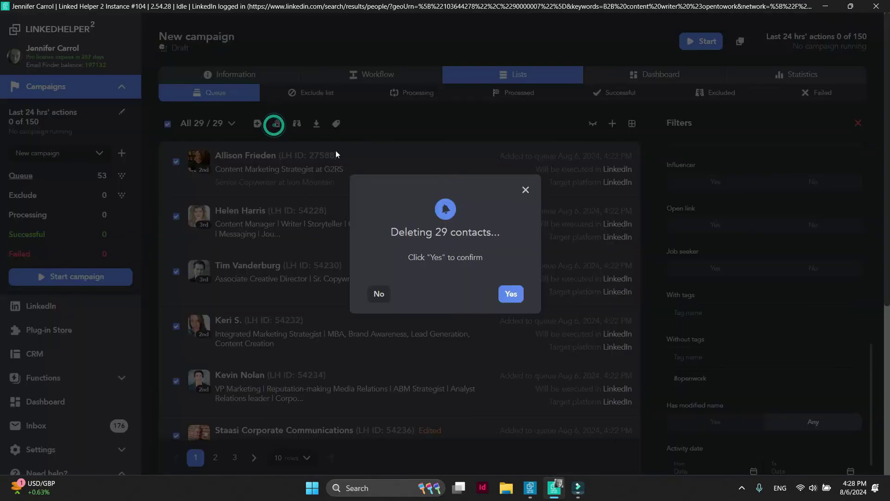
click(512, 294)
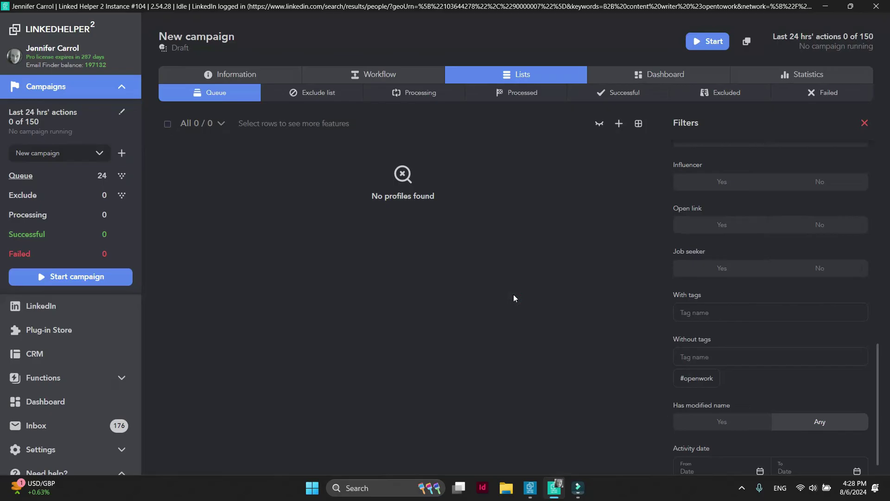
- Reset the queue filters to review the 24 #openwork profiles, then return to the LinkedIn search
click(865, 122)
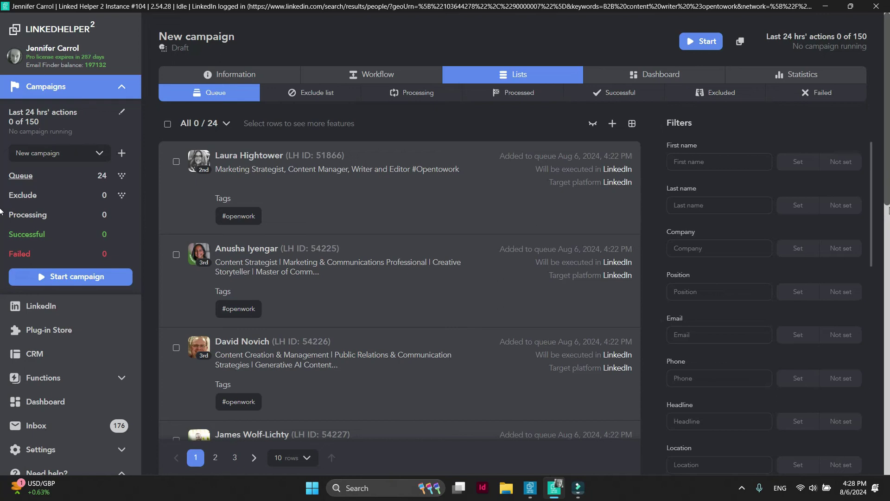
scroll(493, 348, down, 5)
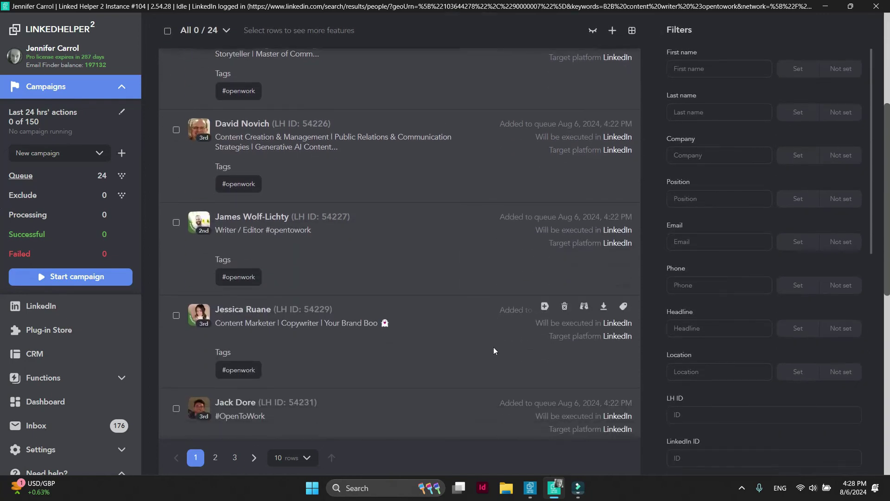
scroll(494, 350, down, 1)
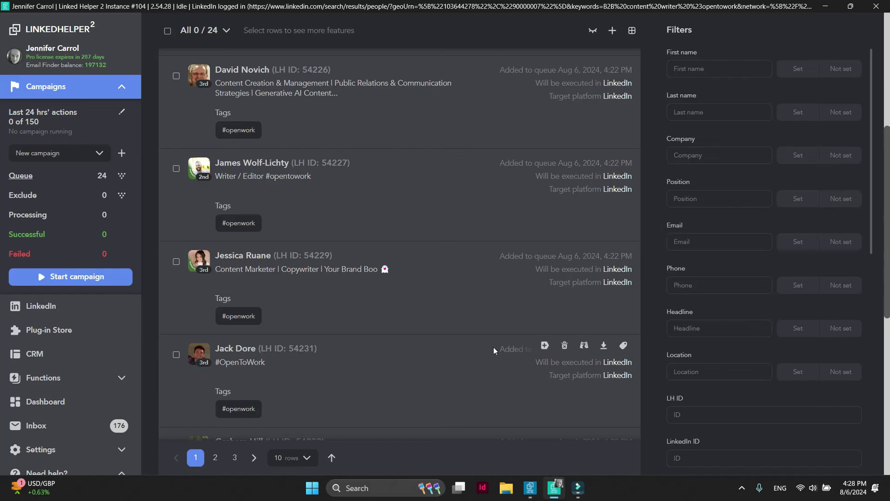
click(94, 307)
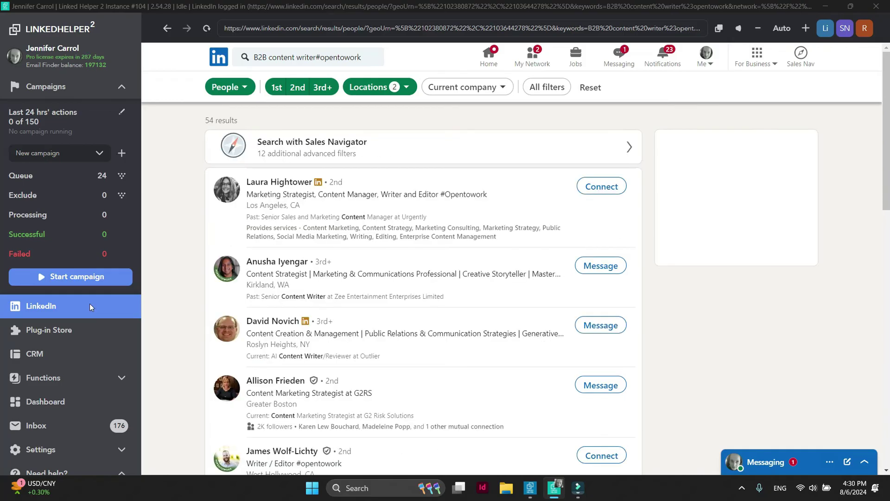
- Add United Kingdom to the people search's Locations filter and show the results
click(364, 89)
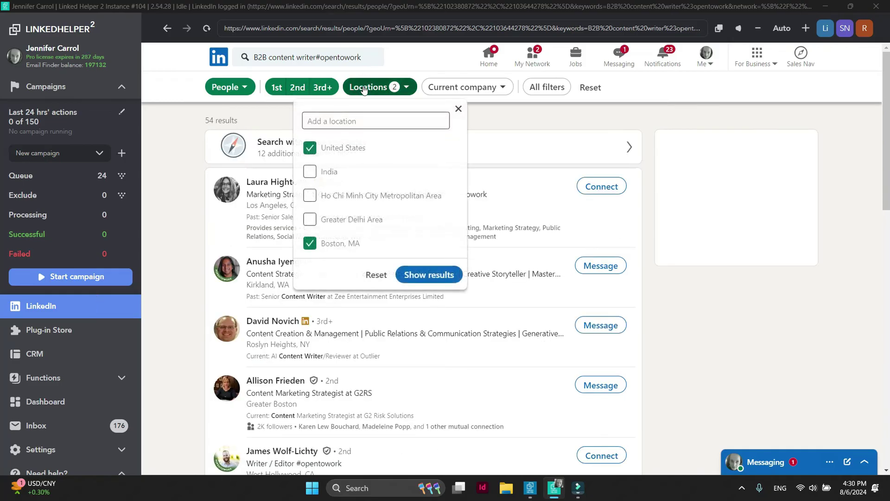
click(352, 121)
text(United)
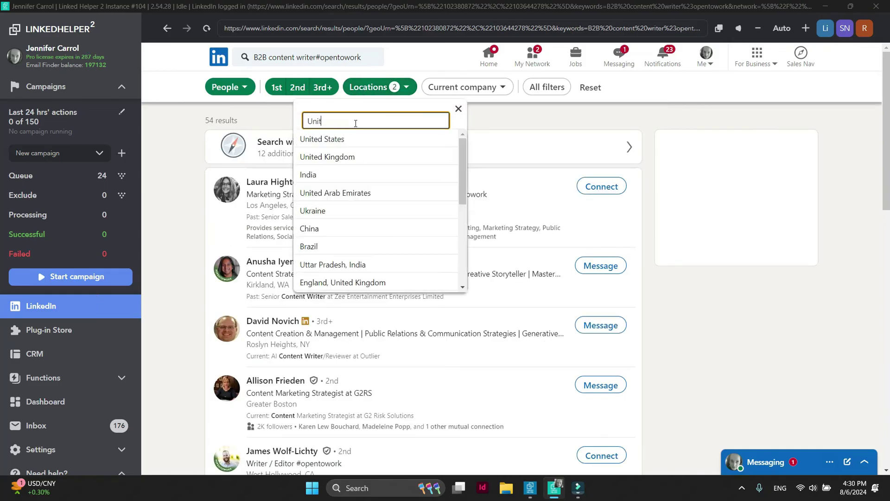
click(357, 159)
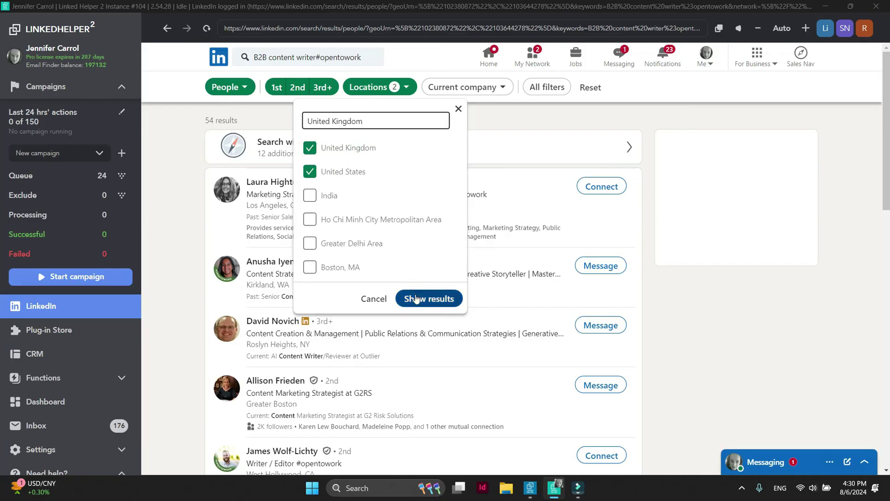
click(419, 298)
- Change the search keywords to 'B2B copywriter #opentowork' and run the search
click(310, 57)
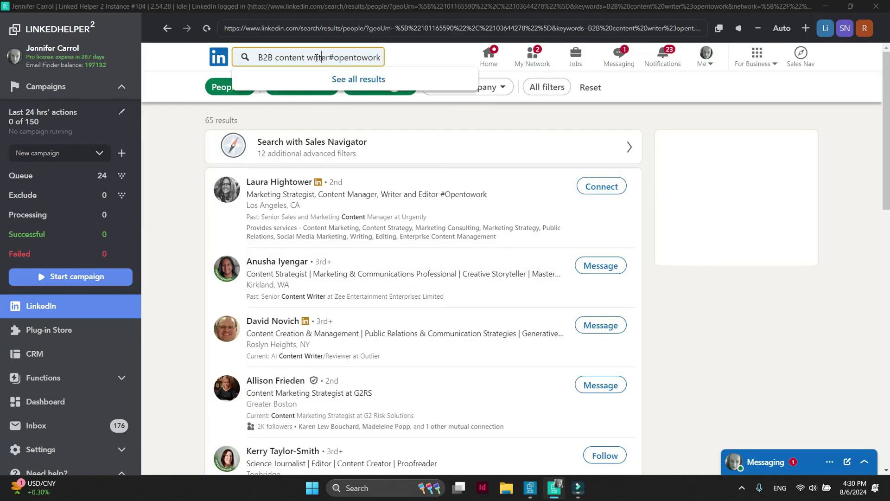
drag(316, 57, 279, 58)
key(BackSpace)
text(opywriter)
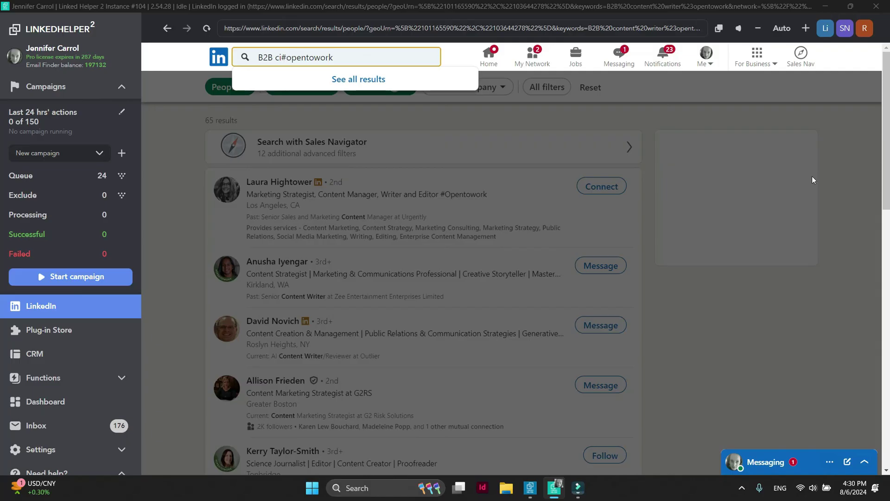
key(Return)
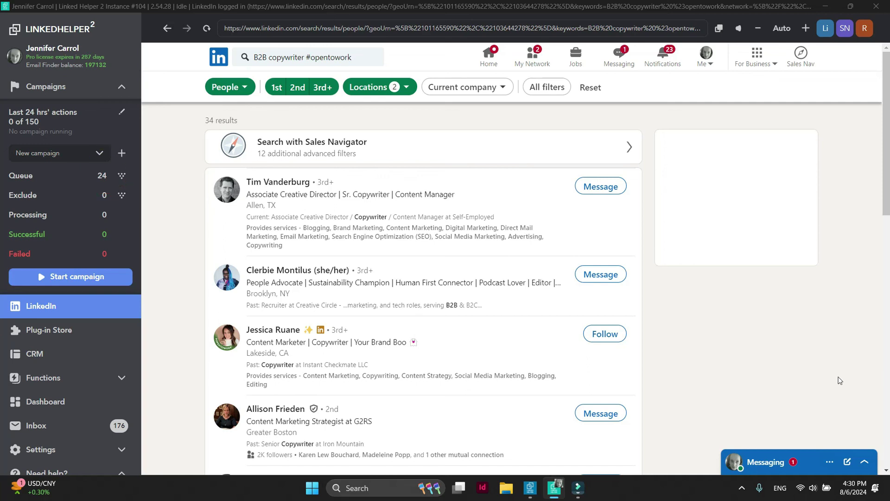
- Delete 'opentowork' from the search keywords so the hashtag can be replaced
click(359, 50)
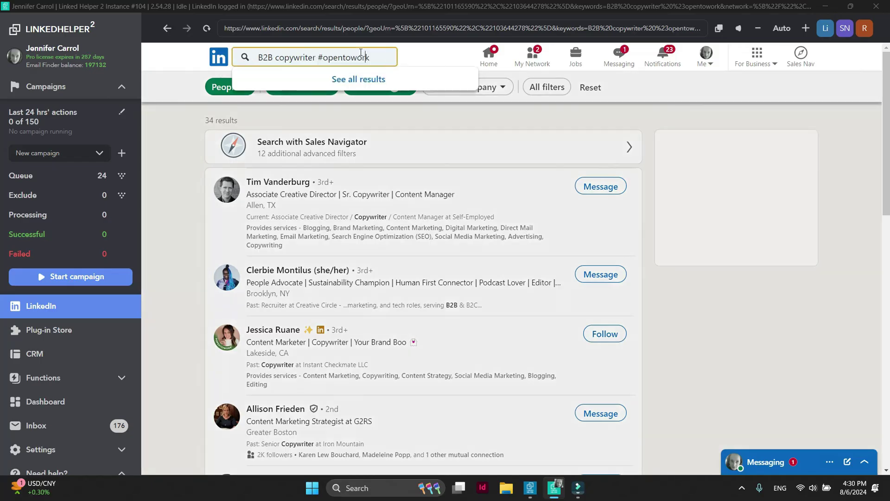
double_click(375, 56)
key(BackSpace)
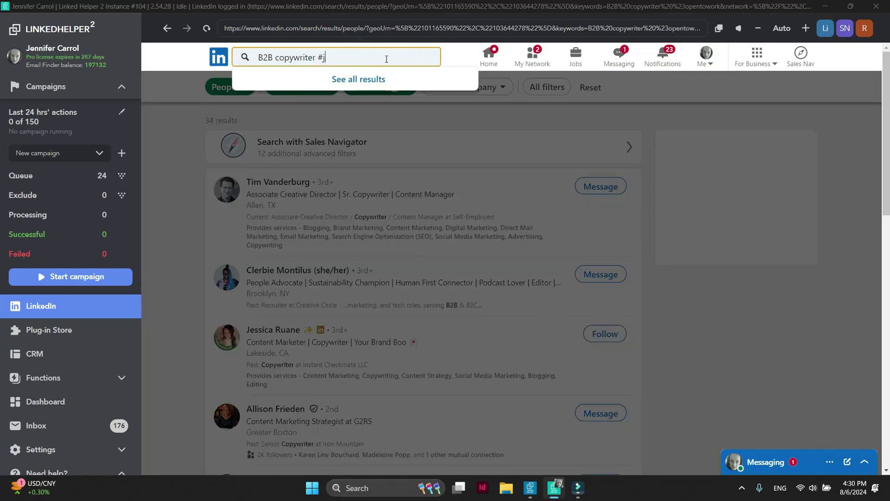